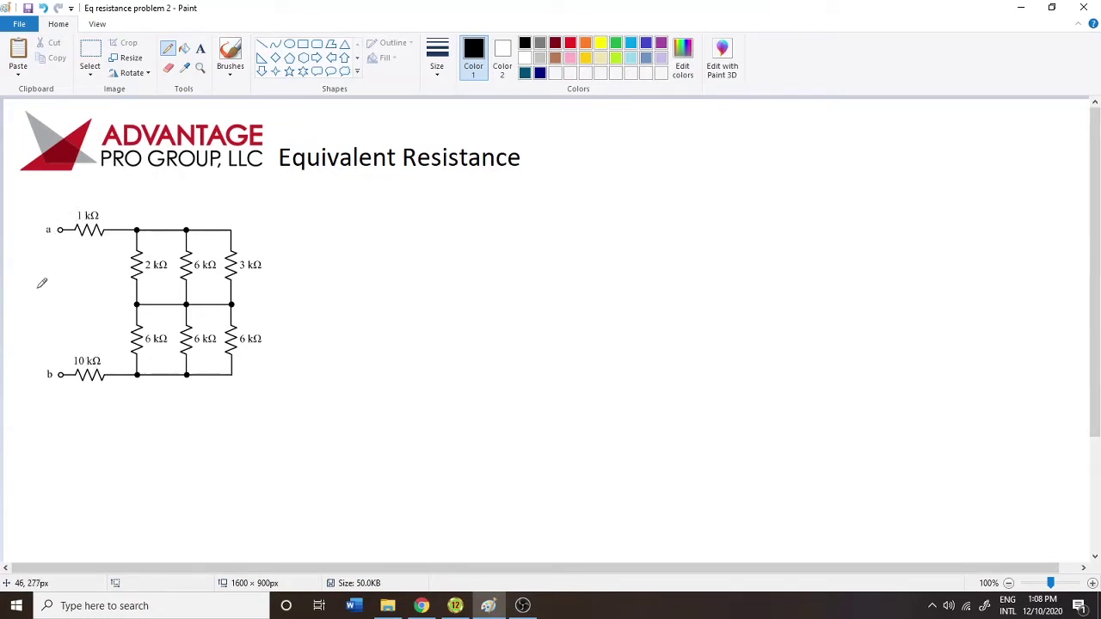
# Sketch a voltage source with polarity, top and bottom terminal marks, labelled 10V, left of the circuit
pyautogui.moveTo(36, 284)
pyautogui.mouseDown()
pyautogui.moveTo(47, 279)
pyautogui.moveTo(47, 325)
pyautogui.mouseUp()
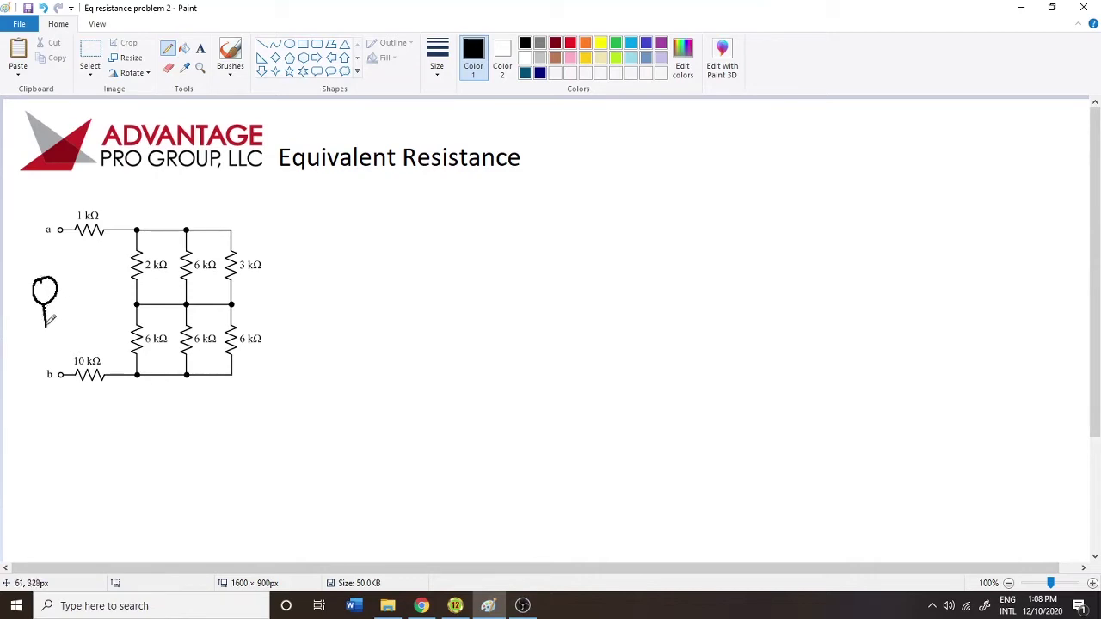
pyautogui.moveTo(38, 250)
pyautogui.mouseDown()
pyautogui.moveTo(43, 287)
pyautogui.moveTo(54, 265)
pyautogui.moveTo(65, 310)
pyautogui.mouseUp()
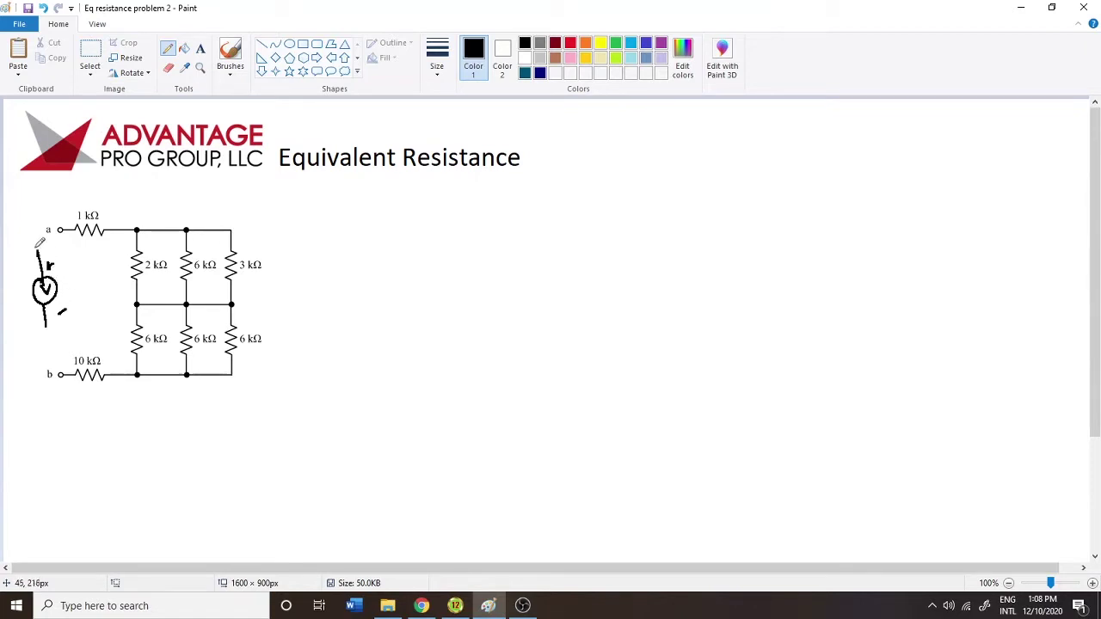
pyautogui.moveTo(38, 243); pyautogui.dragTo(37, 249)
pyautogui.moveTo(48, 324); pyautogui.dragTo(45, 330)
pyautogui.moveTo(63, 291); pyautogui.dragTo(80, 257)
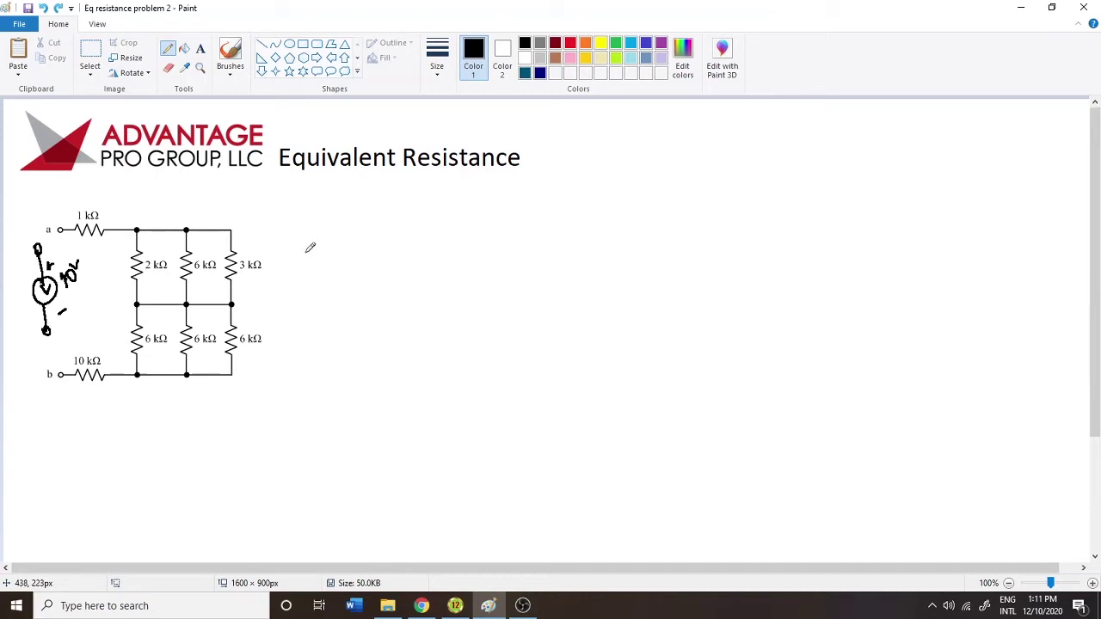
# Write Req right of the circuit and label the 1 kΩ, 2 kΩ, 6 kΩ and 10 kΩ (R8) resistors
pyautogui.moveTo(306, 253)
pyautogui.mouseDown()
pyautogui.moveTo(312, 228)
pyautogui.moveTo(337, 237)
pyautogui.mouseUp()
pyautogui.moveTo(95, 253)
pyautogui.mouseDown()
pyautogui.moveTo(93, 242)
pyautogui.moveTo(109, 249)
pyautogui.mouseUp()
pyautogui.moveTo(147, 284); pyautogui.dragTo(258, 290)
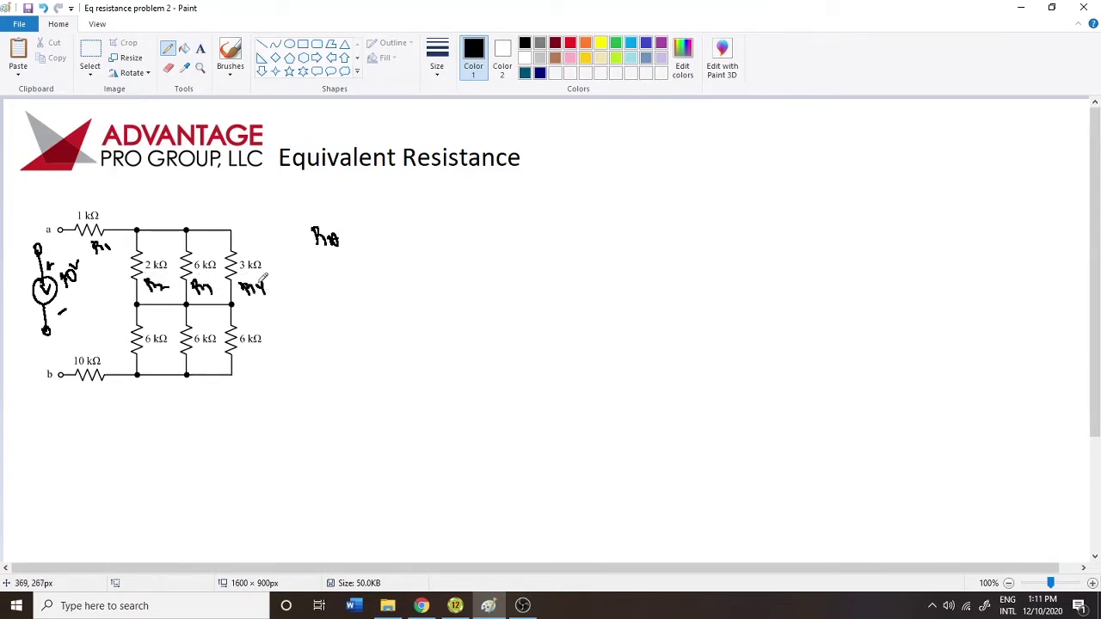
pyautogui.moveTo(155, 344)
pyautogui.mouseDown()
pyautogui.moveTo(152, 360)
pyautogui.moveTo(273, 360)
pyautogui.mouseUp()
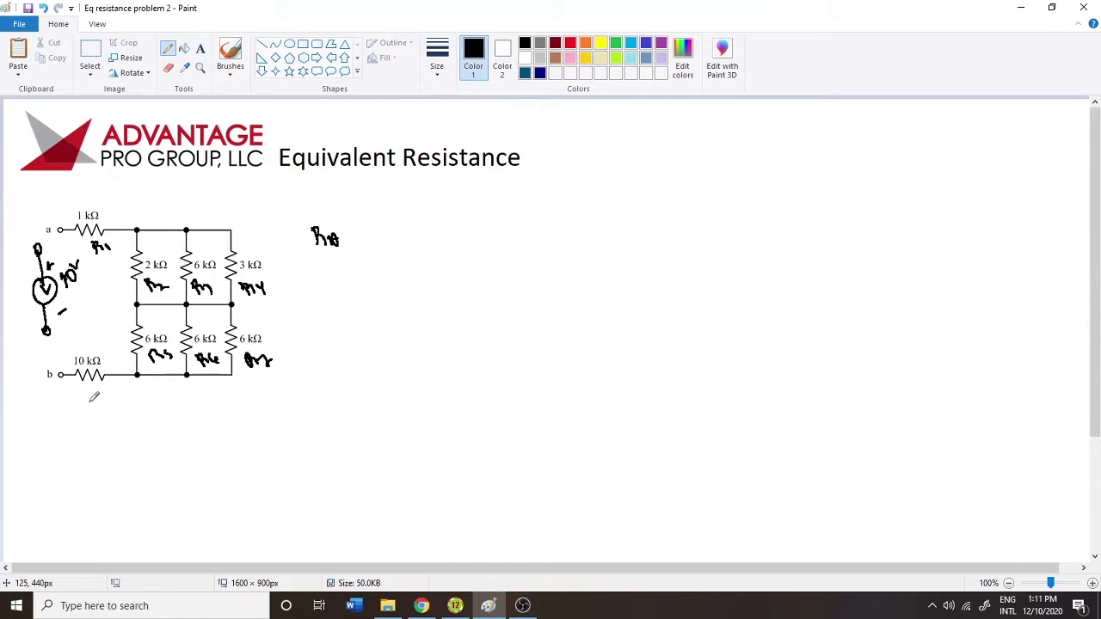
pyautogui.moveTo(93, 397); pyautogui.dragTo(114, 402)
# Handwrite Ra = R6 // R7 = 6k/2 = 3kΩ beside Req
pyautogui.moveTo(347, 228); pyautogui.dragTo(362, 227)
pyautogui.moveTo(347, 232); pyautogui.dragTo(363, 233)
pyautogui.moveTo(373, 225)
pyautogui.mouseDown()
pyautogui.moveTo(395, 226)
pyautogui.moveTo(402, 244)
pyautogui.moveTo(436, 229)
pyautogui.moveTo(443, 241)
pyautogui.moveTo(464, 212)
pyautogui.mouseUp()
pyautogui.moveTo(453, 220); pyautogui.dragTo(496, 208)
pyautogui.moveTo(496, 205); pyautogui.dragTo(511, 212)
pyautogui.moveTo(491, 223); pyautogui.dragTo(504, 233)
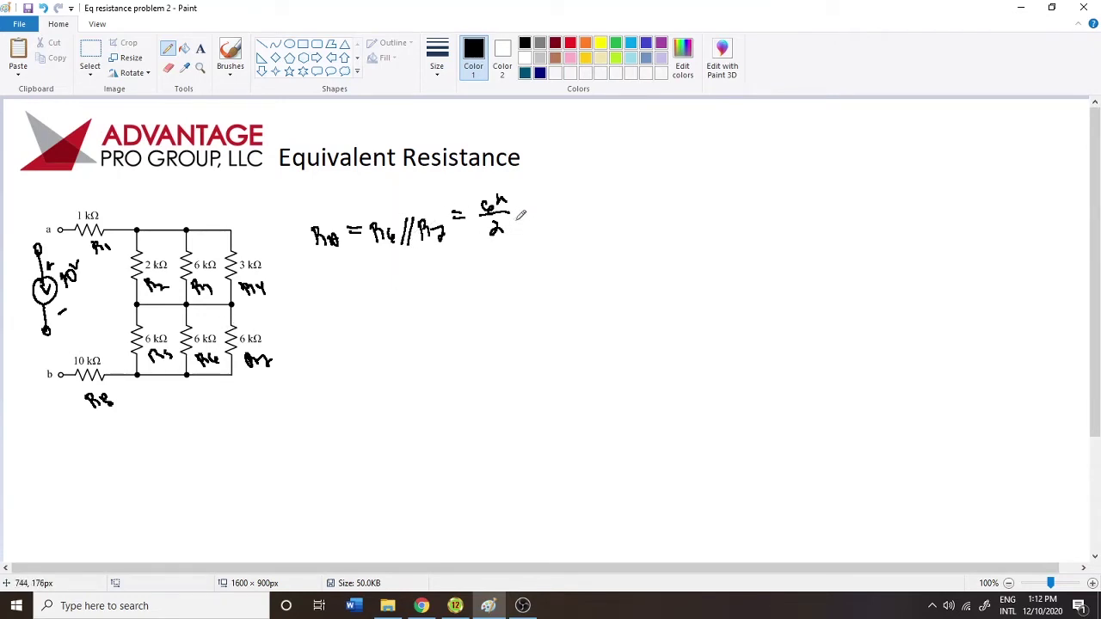
pyautogui.moveTo(522, 216); pyautogui.dragTo(582, 195)
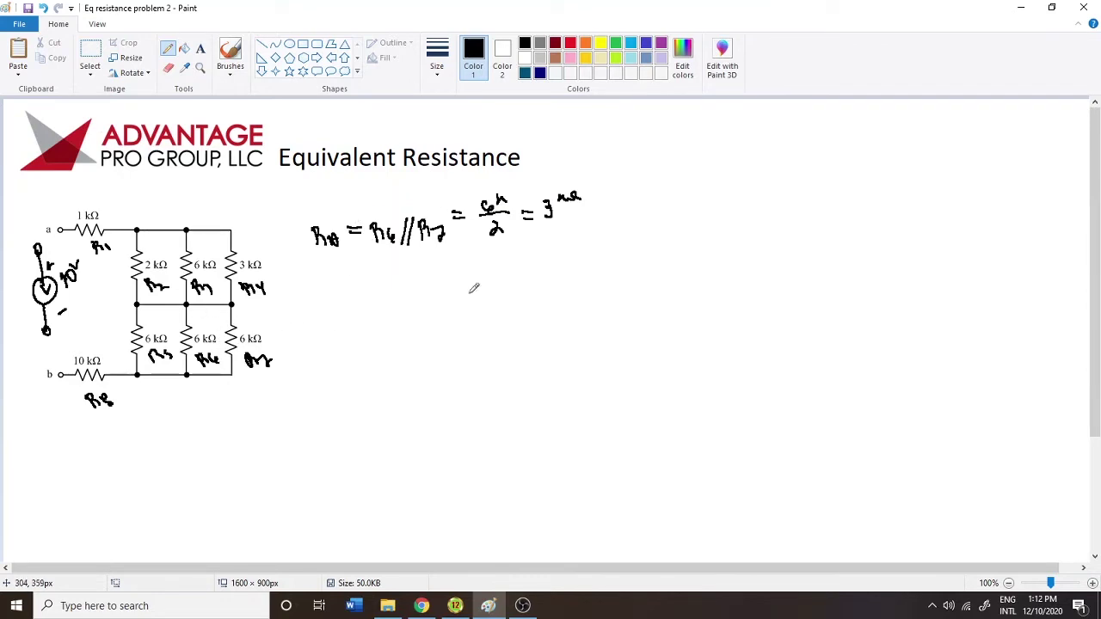
# Erase the two lower-right 6 kΩ resistors and their leftover wire stubs
pyautogui.click(91, 51)
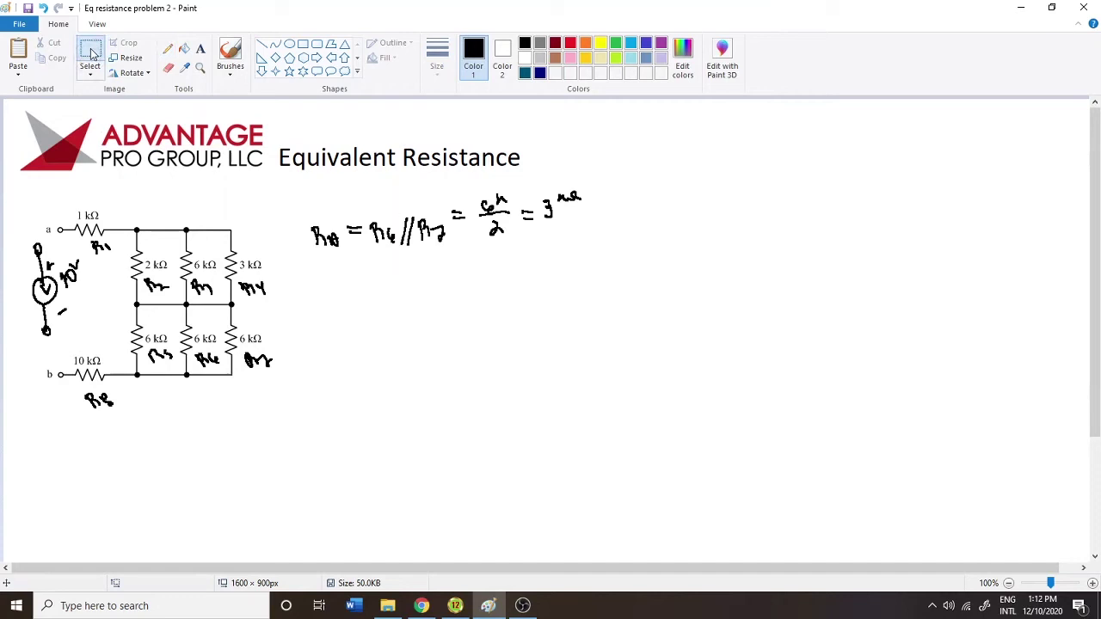
pyautogui.moveTo(290, 381); pyautogui.dragTo(176, 320)
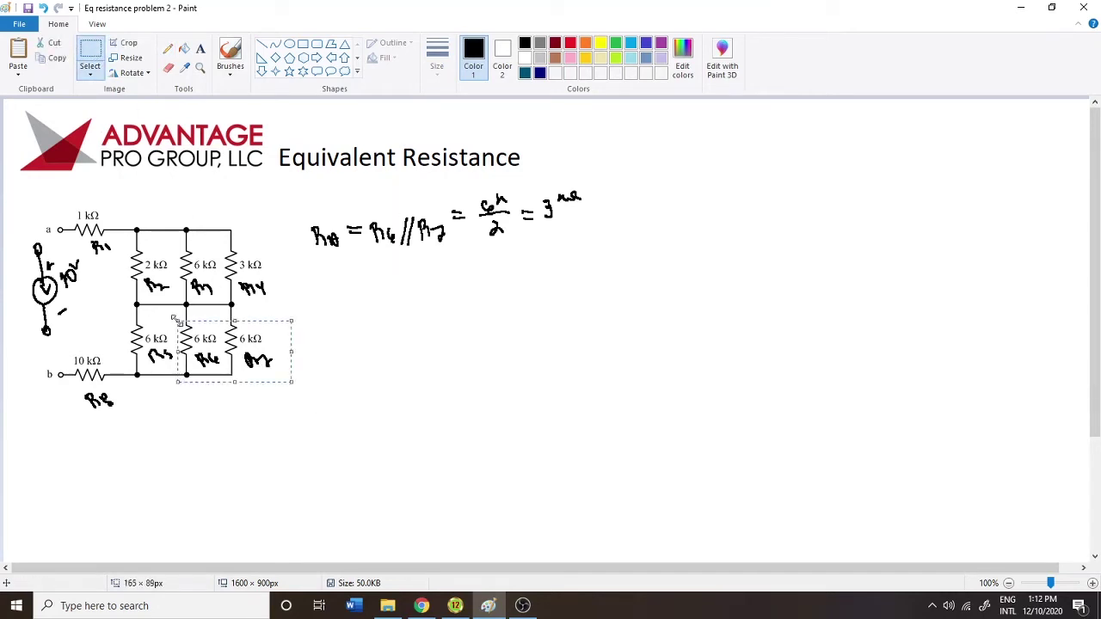
pyautogui.press('Delete')
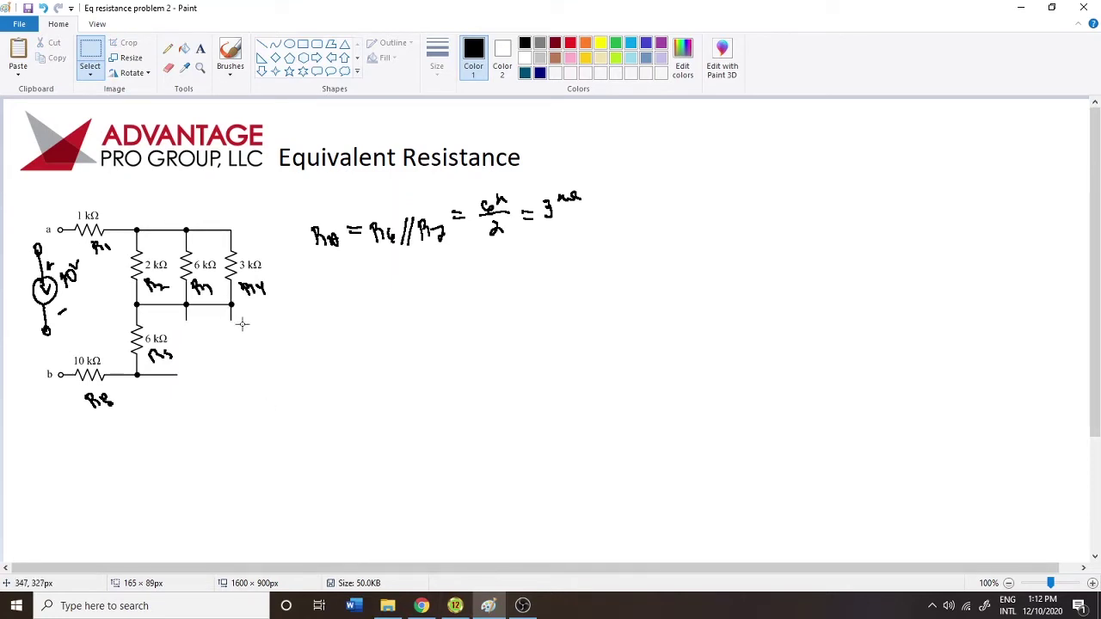
pyautogui.moveTo(177, 312)
pyautogui.mouseDown()
pyautogui.moveTo(245, 329)
pyautogui.moveTo(244, 343)
pyautogui.moveTo(173, 305)
pyautogui.mouseUp()
pyautogui.press('Delete')
# Draw a replacement branch down to the bottom wire, labelled Ra 3 kΩ
pyautogui.click(169, 50)
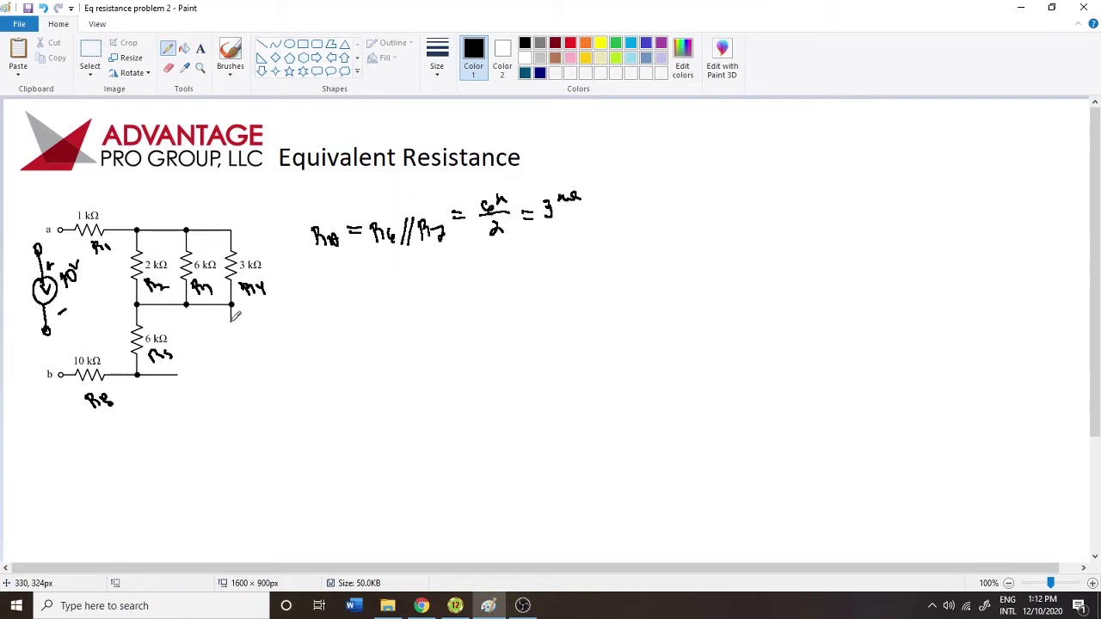
pyautogui.moveTo(230, 321); pyautogui.dragTo(228, 337)
pyautogui.hotkey('ctrl', 'z')
pyautogui.moveTo(232, 320)
pyautogui.mouseDown()
pyautogui.moveTo(233, 372)
pyautogui.moveTo(221, 371)
pyautogui.mouseUp()
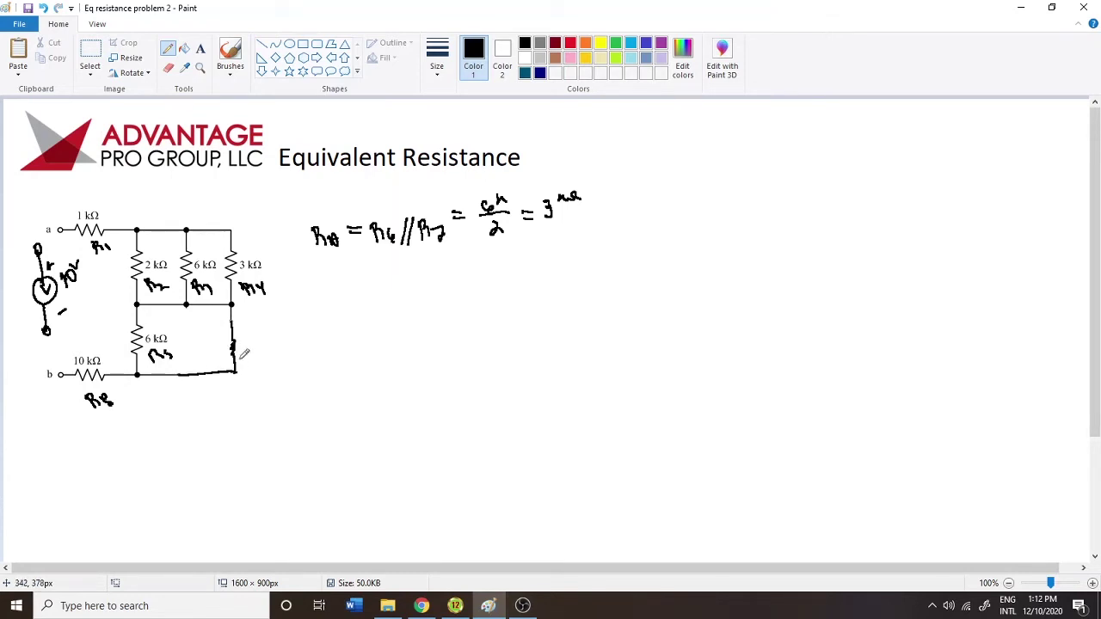
pyautogui.moveTo(243, 337)
pyautogui.mouseDown()
pyautogui.moveTo(258, 325)
pyautogui.moveTo(256, 354)
pyautogui.moveTo(277, 346)
pyautogui.mouseUp()
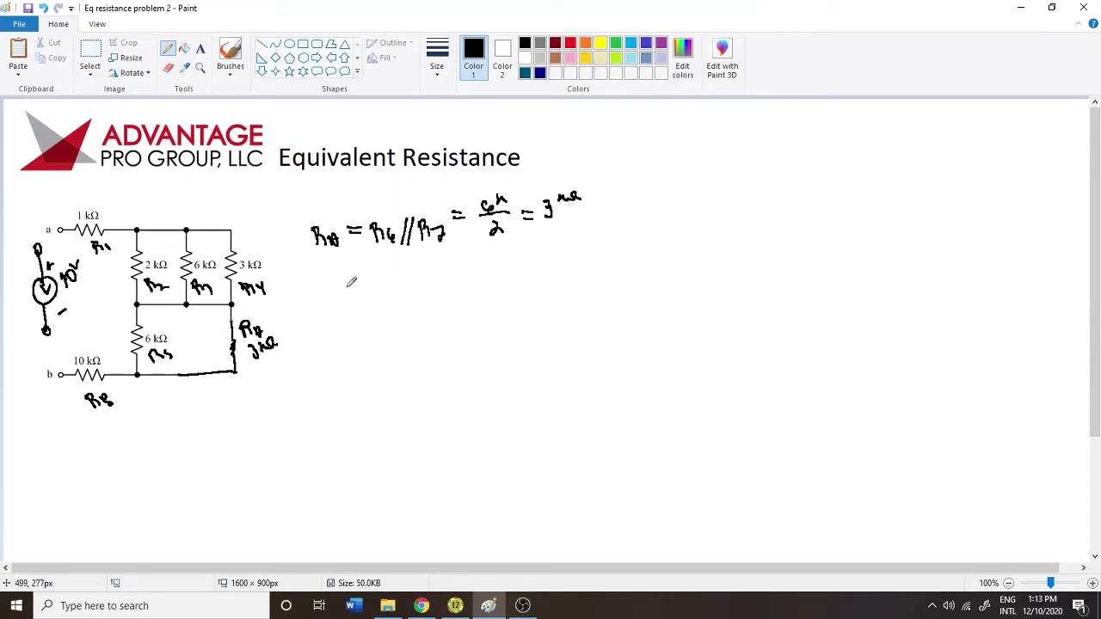
# Write Rb = Ra // R5 = Ra·R5/(Ra+R5) = 18(kΩ)²/9kΩ = 2kΩ below the first equation
pyautogui.moveTo(321, 285)
pyautogui.mouseDown()
pyautogui.moveTo(330, 300)
pyautogui.moveTo(345, 287)
pyautogui.moveTo(399, 292)
pyautogui.moveTo(408, 270)
pyautogui.moveTo(444, 284)
pyautogui.moveTo(472, 263)
pyautogui.moveTo(466, 272)
pyautogui.moveTo(509, 271)
pyautogui.moveTo(545, 255)
pyautogui.moveTo(543, 269)
pyautogui.mouseUp()
pyautogui.click(516, 258)
pyautogui.moveTo(487, 283); pyautogui.dragTo(556, 282)
pyautogui.moveTo(492, 296)
pyautogui.mouseDown()
pyautogui.moveTo(512, 311)
pyautogui.moveTo(551, 296)
pyautogui.moveTo(573, 302)
pyautogui.mouseUp()
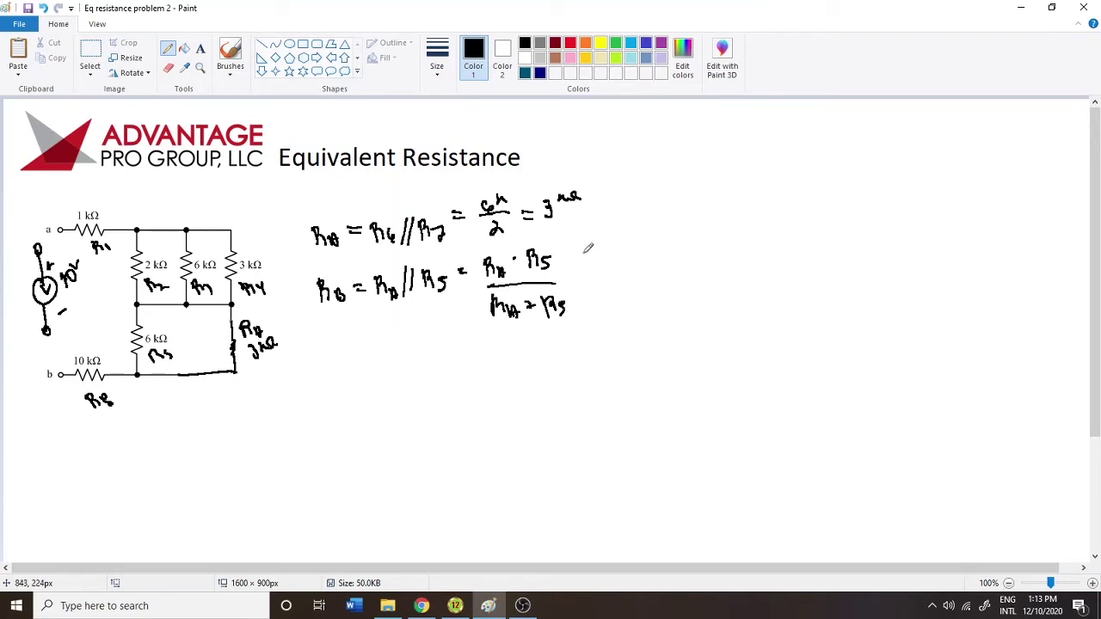
pyautogui.moveTo(568, 256); pyautogui.dragTo(652, 214)
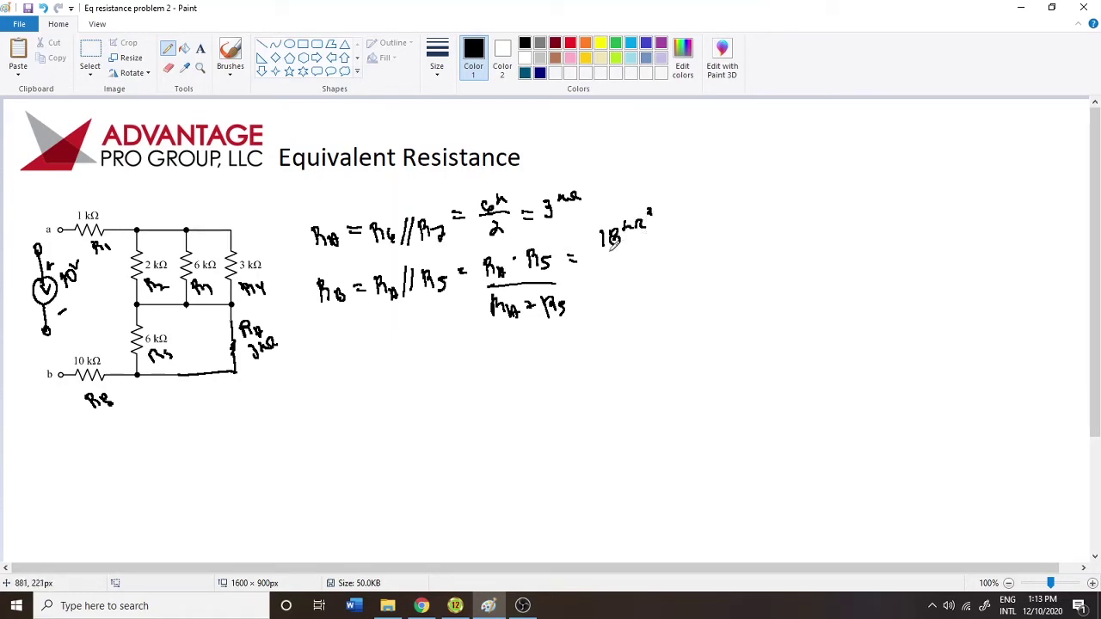
pyautogui.moveTo(594, 251); pyautogui.dragTo(635, 251)
pyautogui.moveTo(616, 261)
pyautogui.mouseDown()
pyautogui.moveTo(614, 281)
pyautogui.moveTo(657, 259)
pyautogui.mouseUp()
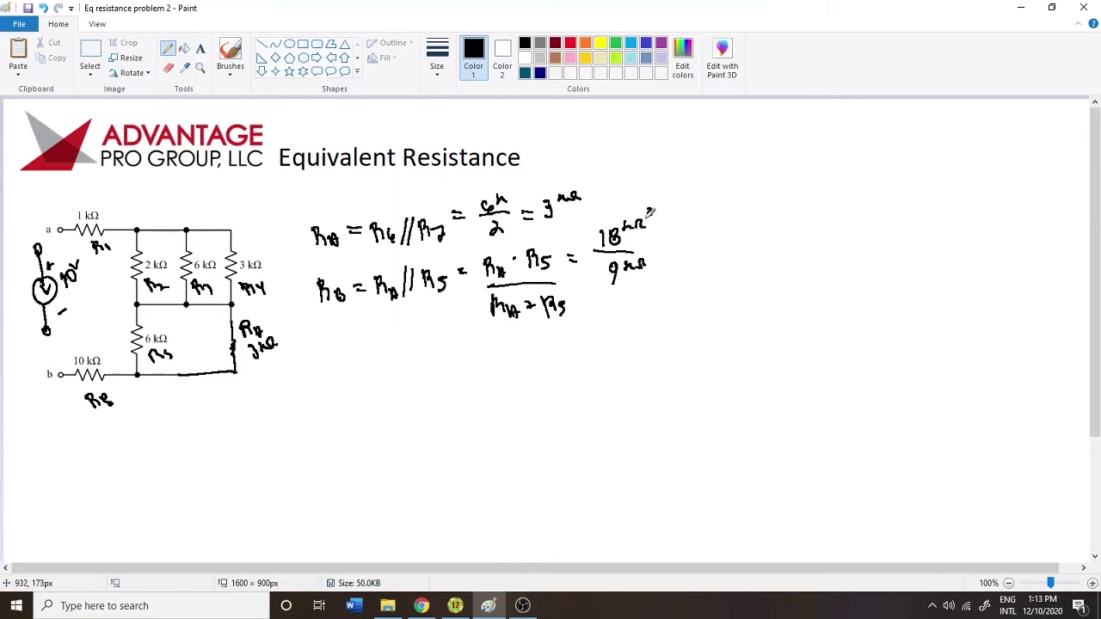
pyautogui.moveTo(649, 209); pyautogui.dragTo(621, 230)
pyautogui.moveTo(643, 220); pyautogui.dragTo(640, 227)
pyautogui.moveTo(673, 236)
pyautogui.mouseDown()
pyautogui.moveTo(709, 246)
pyautogui.moveTo(748, 225)
pyautogui.mouseUp()
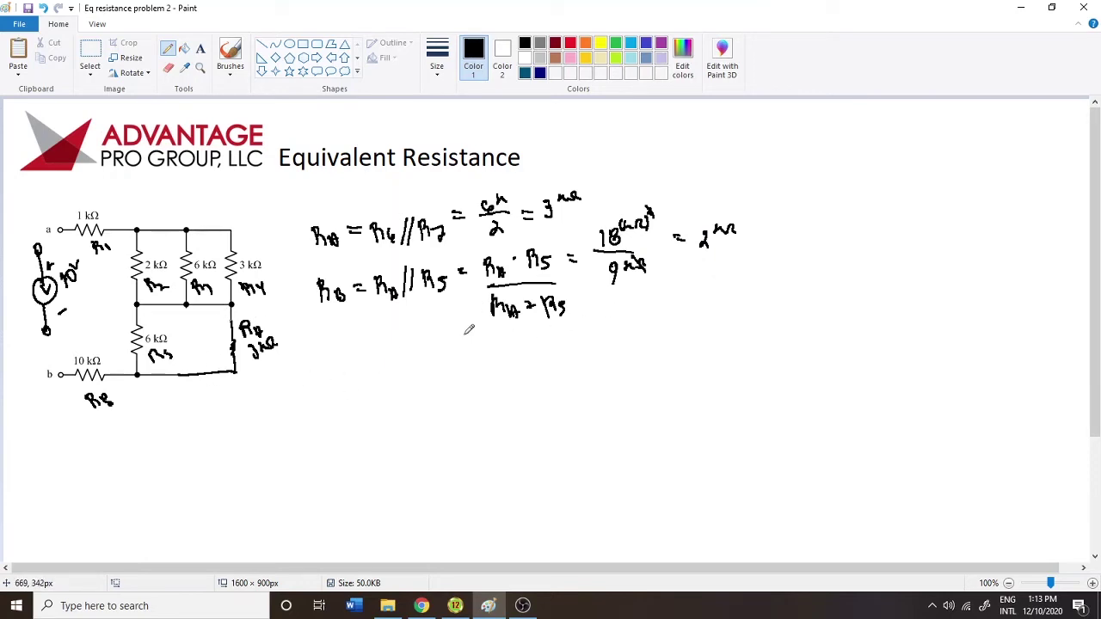
# Erase the lower 6 kΩ resistor together with the 3 kΩ branch
pyautogui.click(90, 53)
pyautogui.moveTo(283, 364); pyautogui.dragTo(127, 317)
pyautogui.press('Delete')
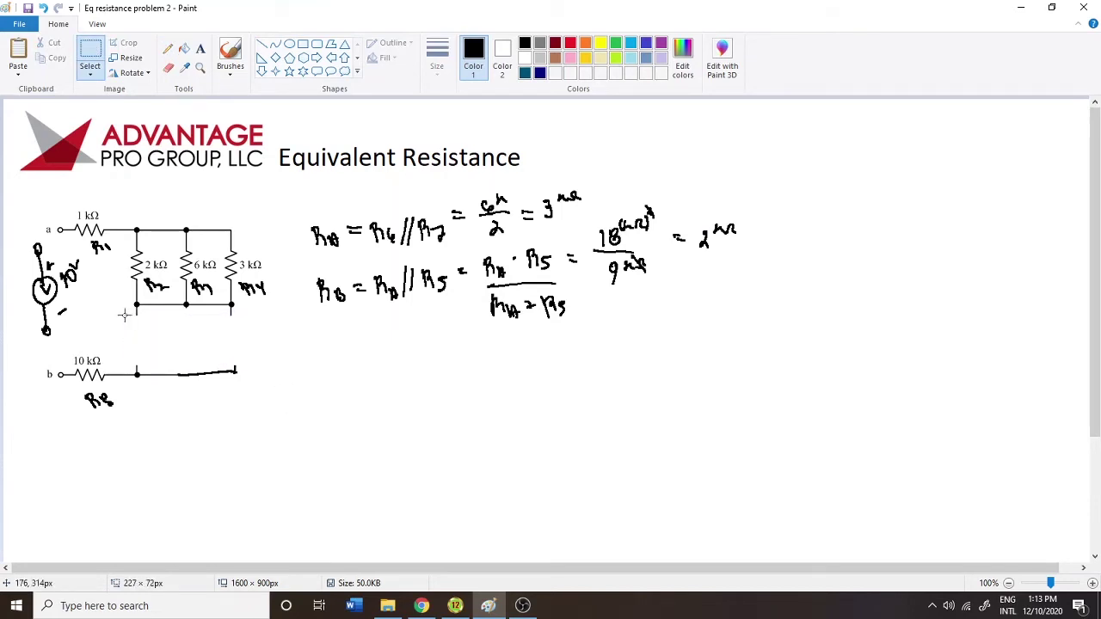
# Draw a single vertical branch down to the bottom wire, labelled 2k
pyautogui.click(168, 49)
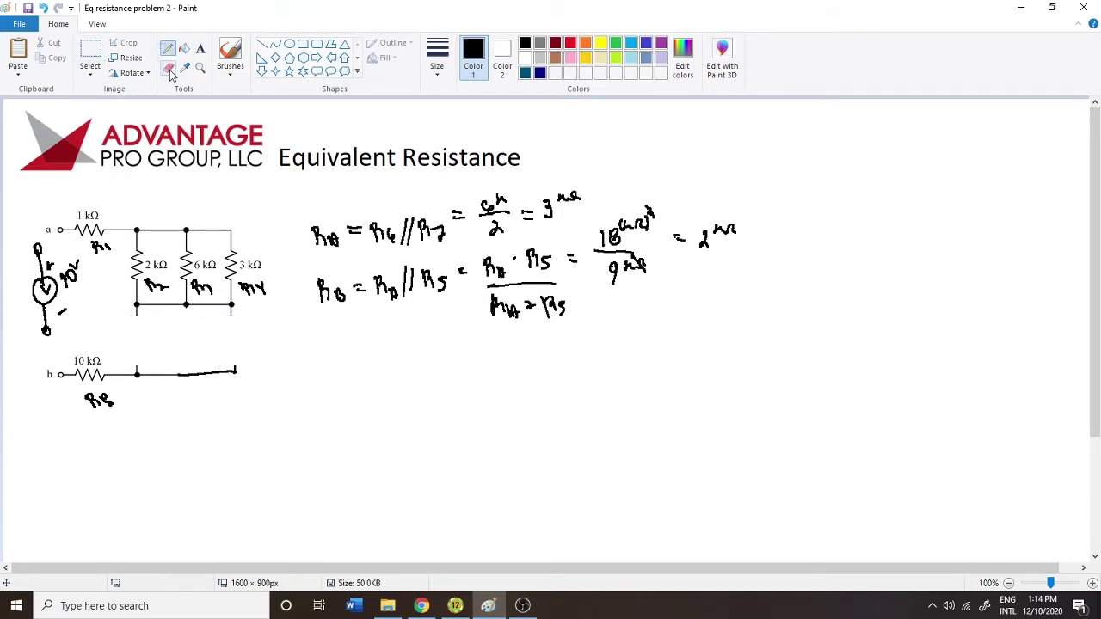
pyautogui.moveTo(187, 301); pyautogui.dragTo(192, 375)
pyautogui.moveTo(204, 338)
pyautogui.mouseDown()
pyautogui.moveTo(229, 341)
pyautogui.moveTo(217, 360)
pyautogui.moveTo(237, 342)
pyautogui.mouseUp()
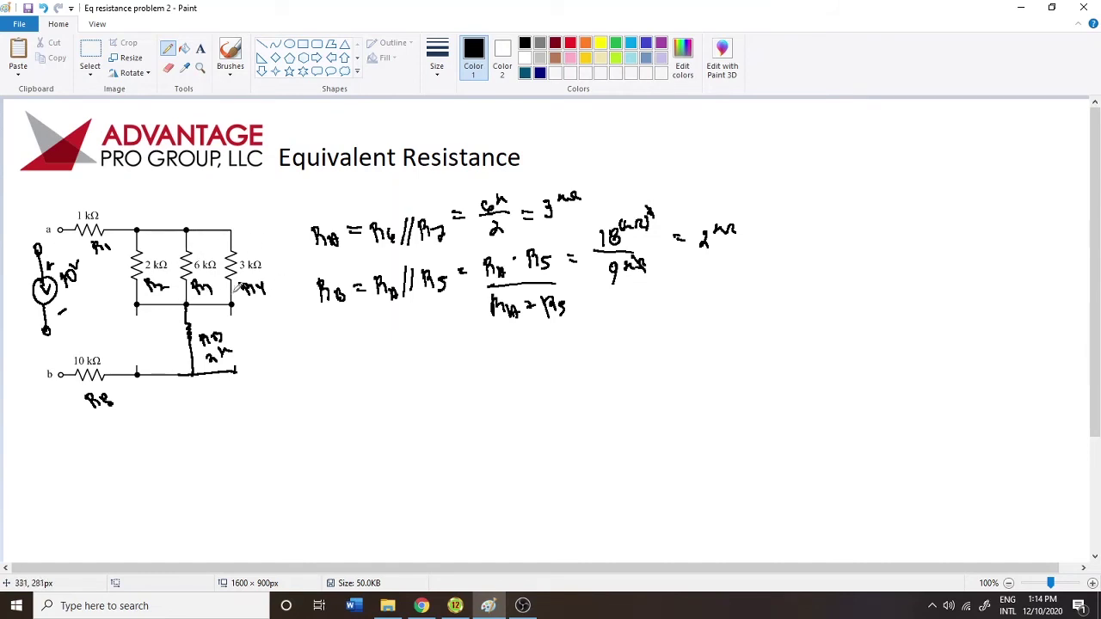
# Delete the 6 kΩ and 3 kΩ resistors, then undo the deletion
pyautogui.click(89, 53)
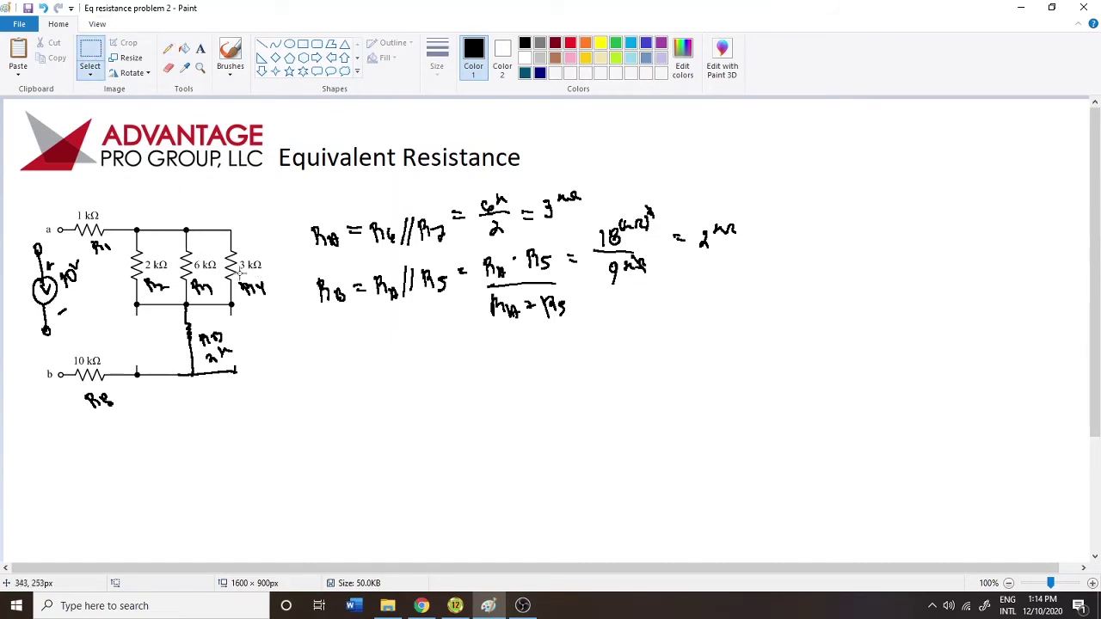
pyautogui.moveTo(278, 296); pyautogui.dragTo(172, 242)
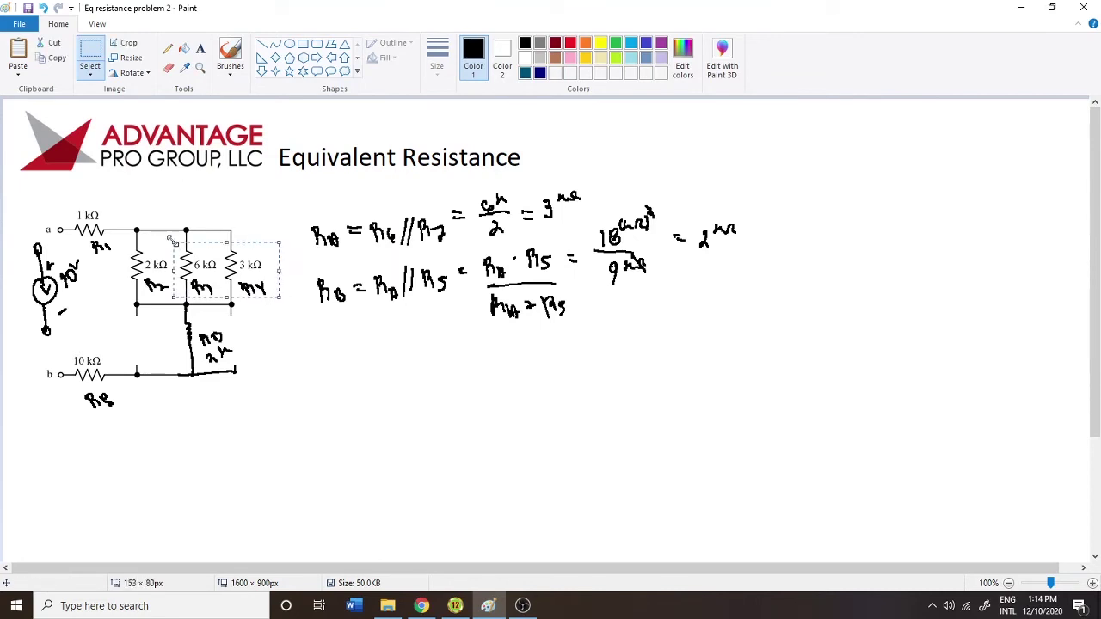
pyautogui.press('Delete')
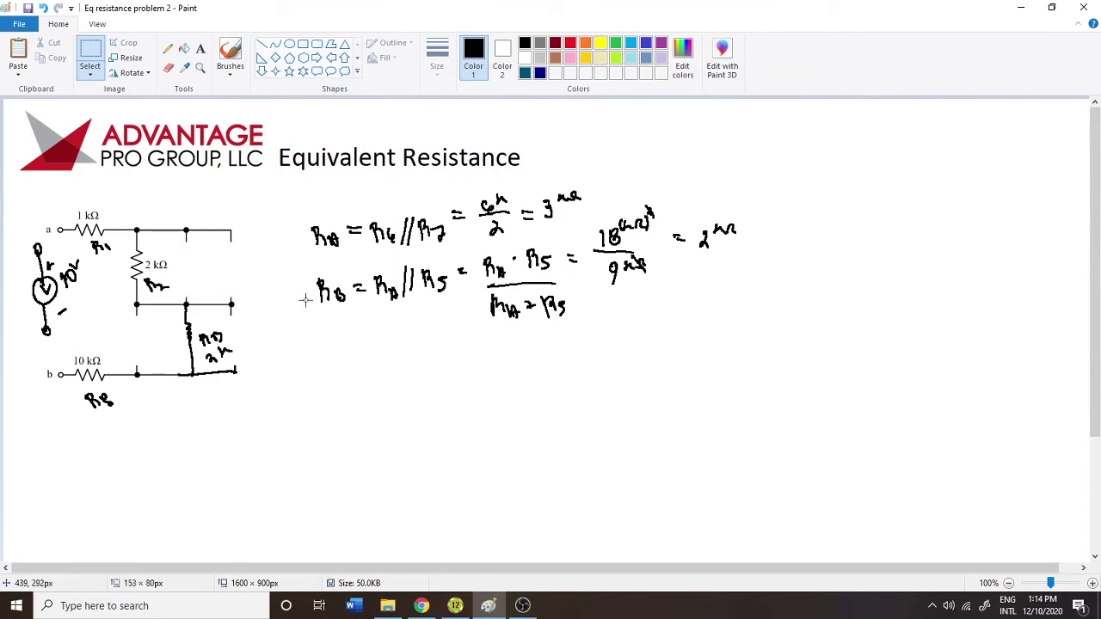
pyautogui.hotkey('ctrl', 'z')
# Write Rc = R1 // R4 = below the Rb equation
pyautogui.click(168, 49)
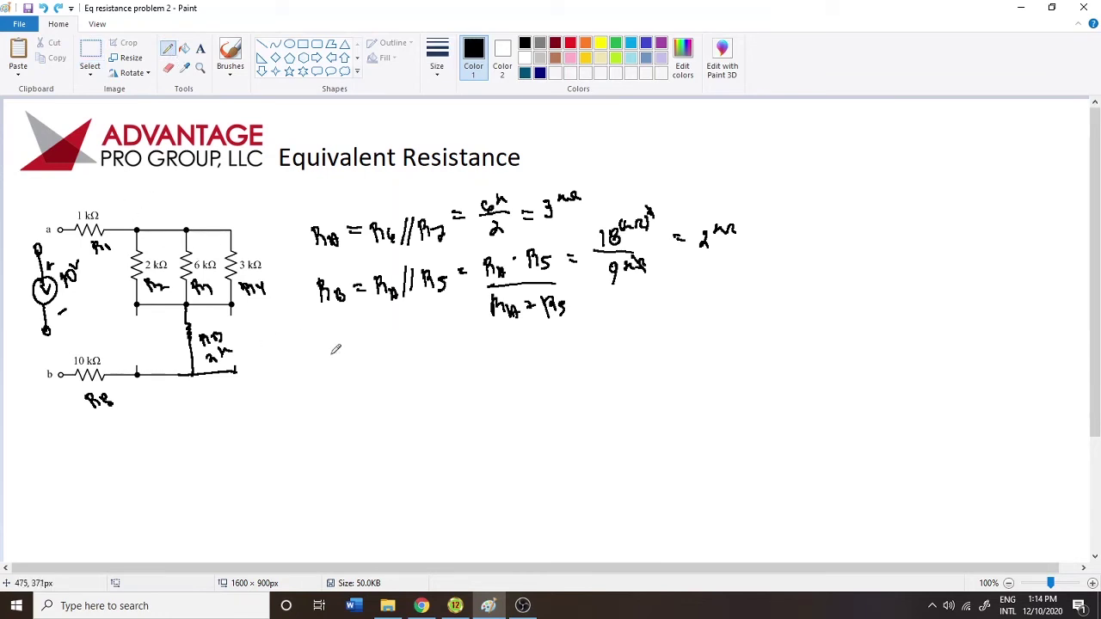
pyautogui.moveTo(328, 328)
pyautogui.mouseDown()
pyautogui.moveTo(329, 351)
pyautogui.moveTo(374, 339)
pyautogui.mouseUp()
pyautogui.moveTo(365, 346); pyautogui.dragTo(403, 348)
pyautogui.moveTo(419, 331)
pyautogui.mouseDown()
pyautogui.moveTo(410, 352)
pyautogui.moveTo(447, 344)
pyautogui.mouseUp()
pyautogui.moveTo(447, 344); pyautogui.dragTo(487, 336)
pyautogui.moveTo(477, 344); pyautogui.dragTo(565, 344)
# Add the fraction R1·R4/(R1+R4) followed by an equals sign
pyautogui.click(533, 342)
pyautogui.moveTo(502, 356)
pyautogui.mouseDown()
pyautogui.moveTo(564, 352)
pyautogui.moveTo(508, 388)
pyautogui.mouseUp()
pyautogui.moveTo(510, 373); pyautogui.dragTo(520, 389)
pyautogui.moveTo(528, 378); pyautogui.dragTo(535, 383)
pyautogui.moveTo(550, 371)
pyautogui.mouseDown()
pyautogui.moveTo(550, 387)
pyautogui.moveTo(575, 380)
pyautogui.mouseUp()
pyautogui.moveTo(573, 369); pyautogui.dragTo(574, 387)
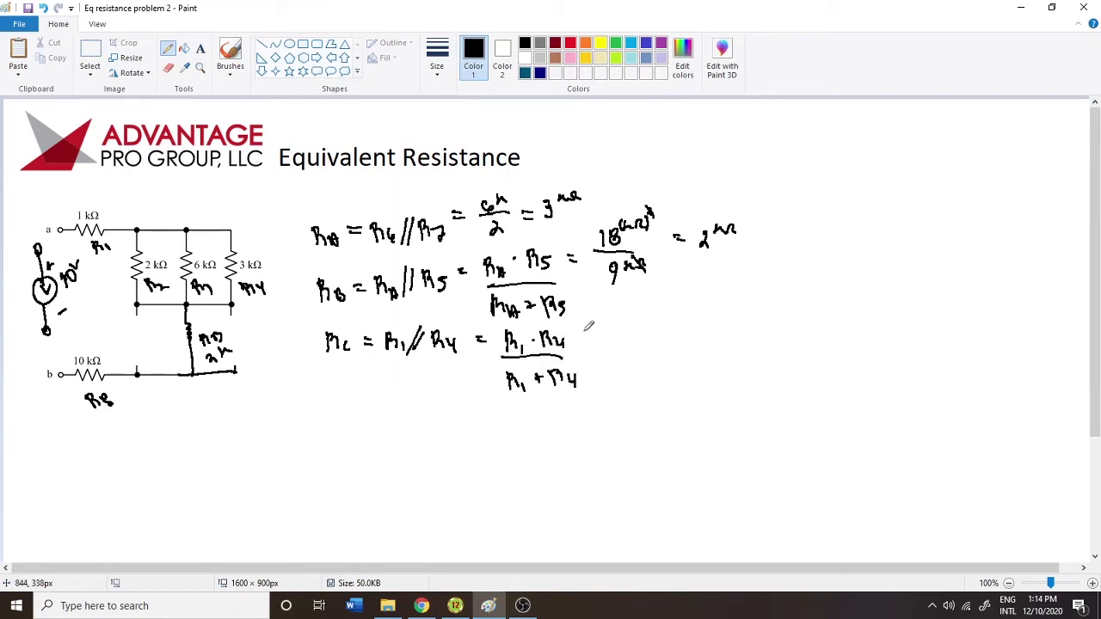
pyautogui.moveTo(582, 334); pyautogui.dragTo(591, 333)
pyautogui.moveTo(583, 338)
pyautogui.mouseDown()
pyautogui.moveTo(672, 296)
pyautogui.moveTo(625, 367)
pyautogui.moveTo(696, 321)
pyautogui.moveTo(721, 330)
pyautogui.moveTo(755, 311)
pyautogui.mouseUp()
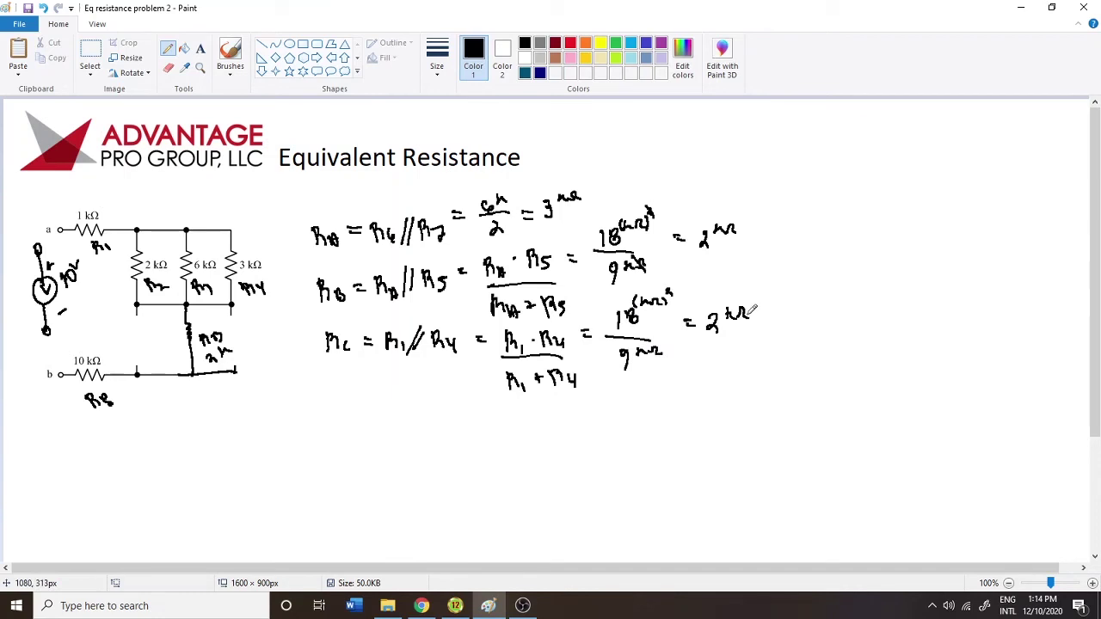
# Erase the upper-right 6 kΩ and 3 kΩ resistors
pyautogui.click(89, 56)
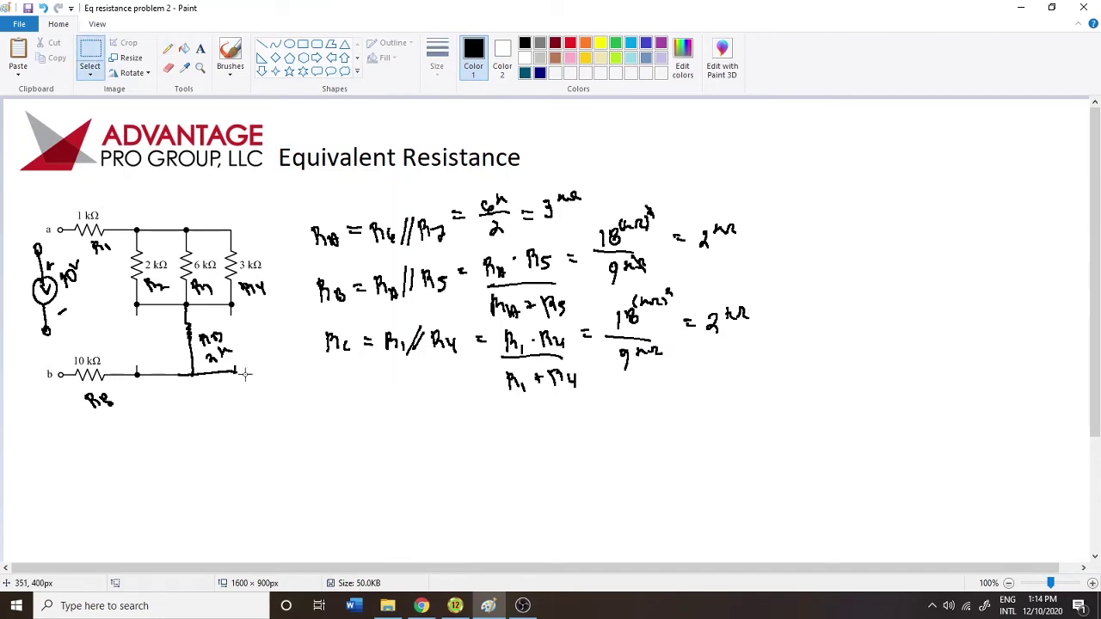
pyautogui.moveTo(274, 299); pyautogui.dragTo(174, 239)
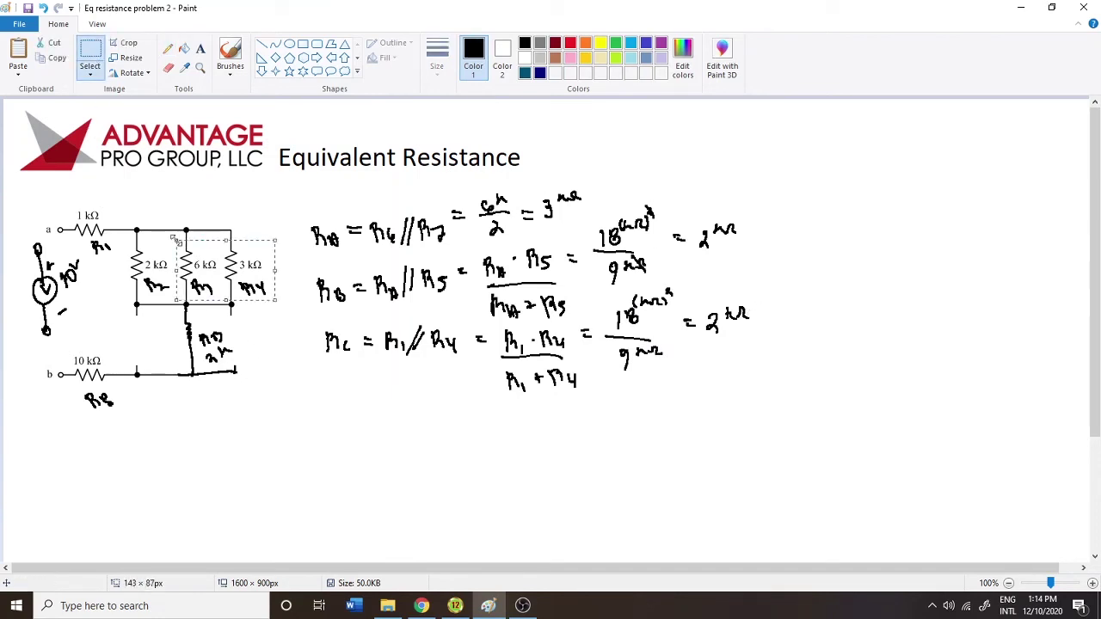
pyautogui.press('Delete')
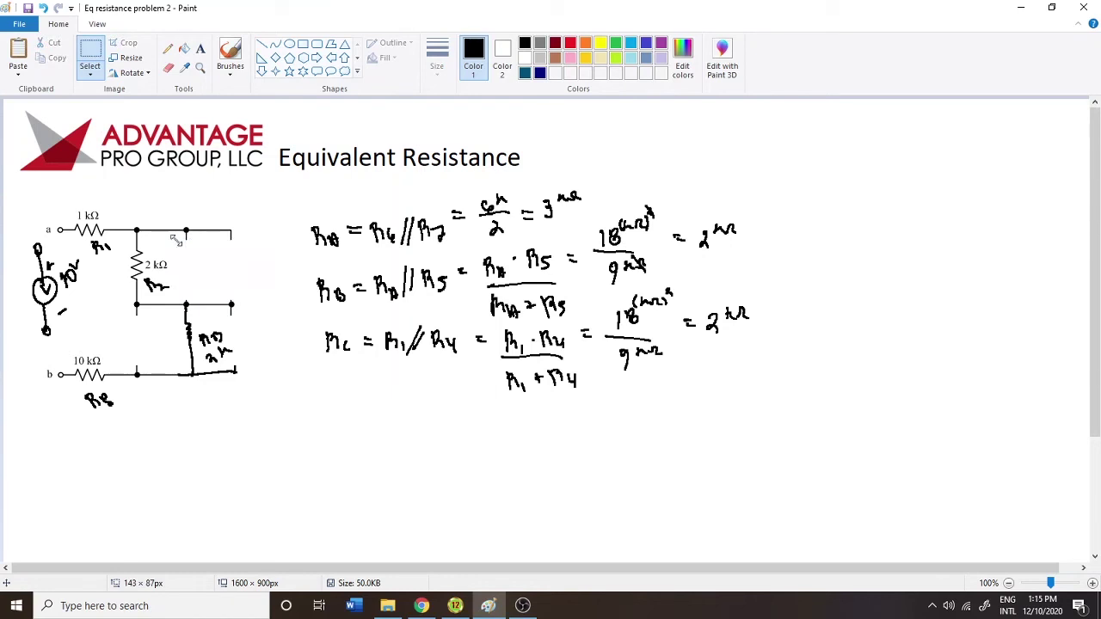
# Draw one resistor between the top and middle rails, labelled Rc, 2 kΩ
pyautogui.click(168, 49)
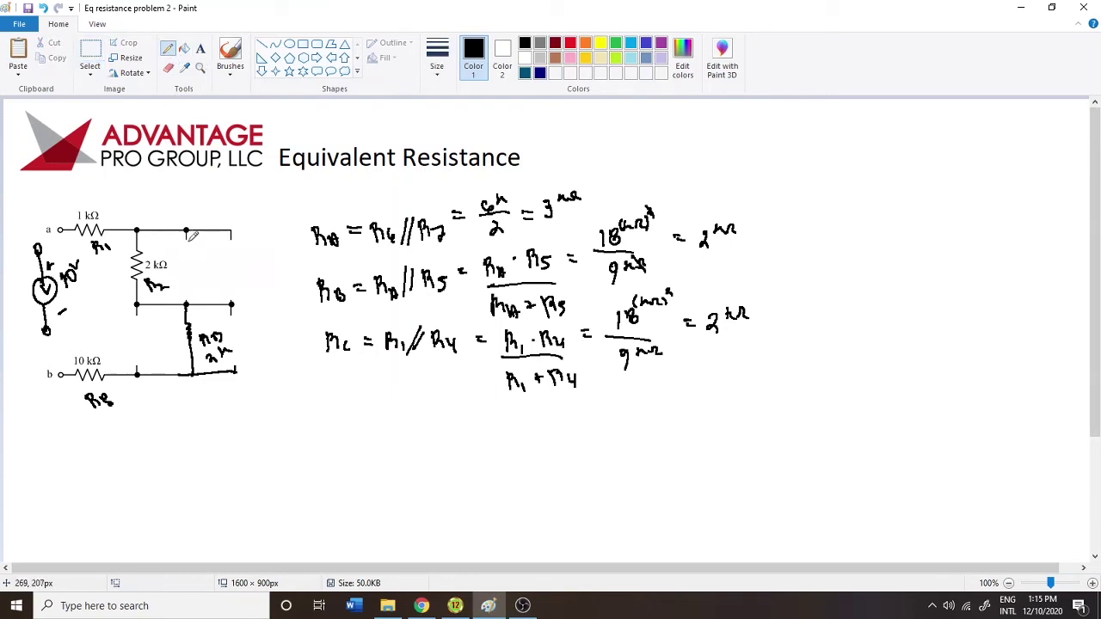
pyautogui.moveTo(188, 234); pyautogui.dragTo(190, 303)
pyautogui.moveTo(201, 245)
pyautogui.mouseDown()
pyautogui.moveTo(215, 275)
pyautogui.moveTo(227, 275)
pyautogui.mouseUp()
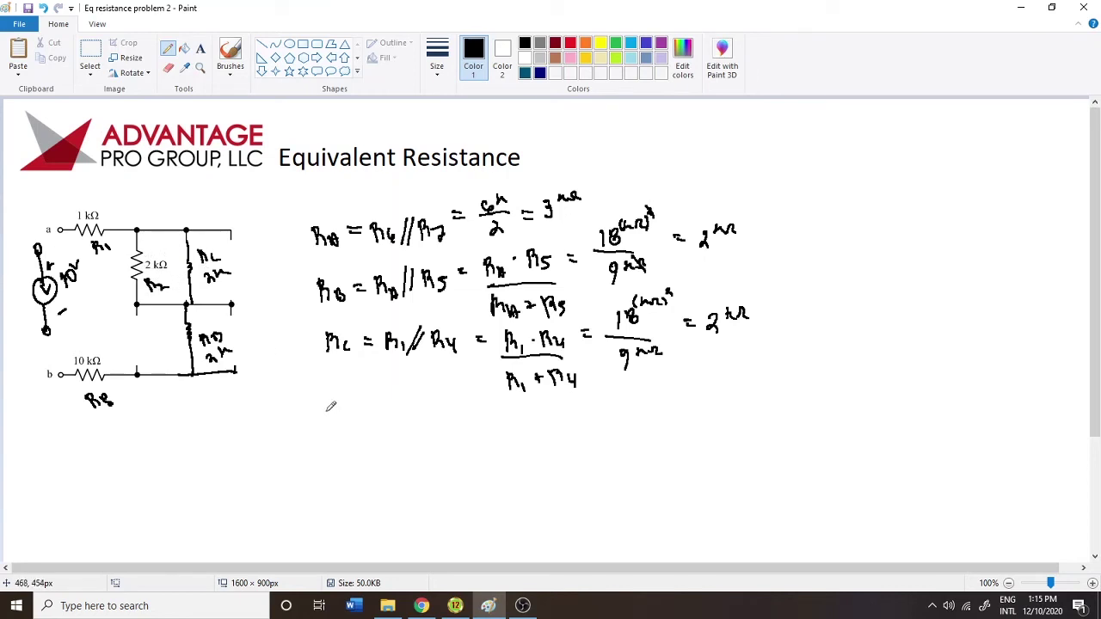
# Handwrite RD = Rc // R2 = 2k/2 = 1kΩ under the Rc equation
pyautogui.moveTo(326, 406)
pyautogui.mouseDown()
pyautogui.moveTo(327, 421)
pyautogui.moveTo(362, 412)
pyautogui.mouseUp()
pyautogui.moveTo(352, 417); pyautogui.dragTo(526, 421)
pyautogui.moveTo(527, 423)
pyautogui.mouseDown()
pyautogui.moveTo(502, 423)
pyautogui.moveTo(518, 442)
pyautogui.moveTo(558, 410)
pyautogui.mouseUp()
pyautogui.moveTo(549, 417)
pyautogui.mouseDown()
pyautogui.moveTo(575, 419)
pyautogui.moveTo(616, 396)
pyautogui.mouseUp()
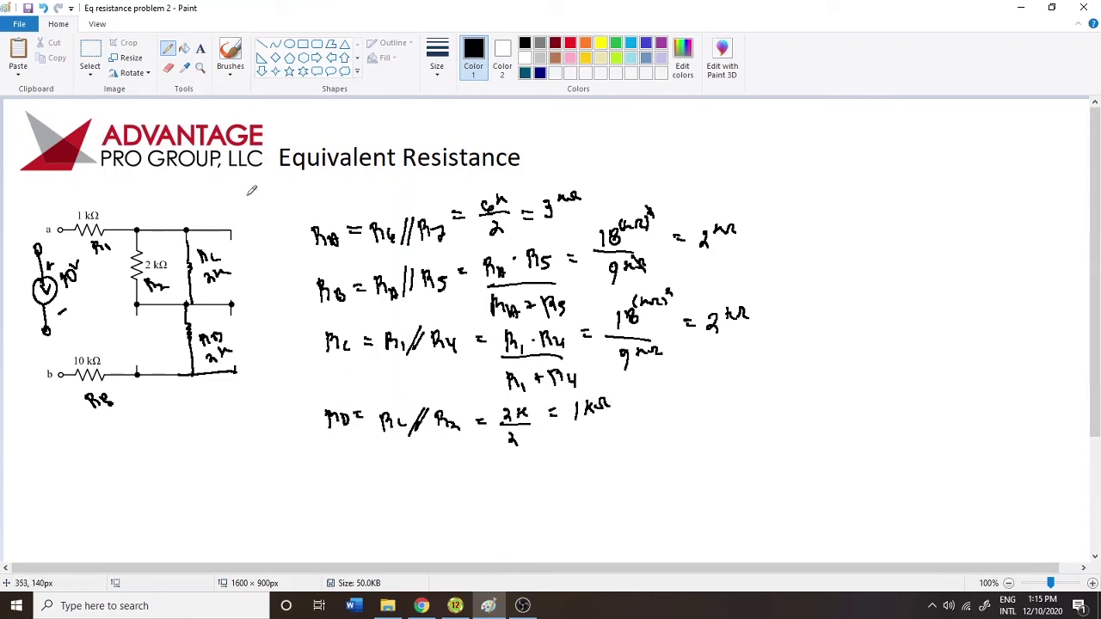
# Erase the 2 kΩ and Rc resistors from the circuit
pyautogui.click(90, 53)
pyautogui.moveTo(161, 258)
pyautogui.mouseDown()
pyautogui.moveTo(240, 295)
pyautogui.moveTo(129, 239)
pyautogui.mouseUp()
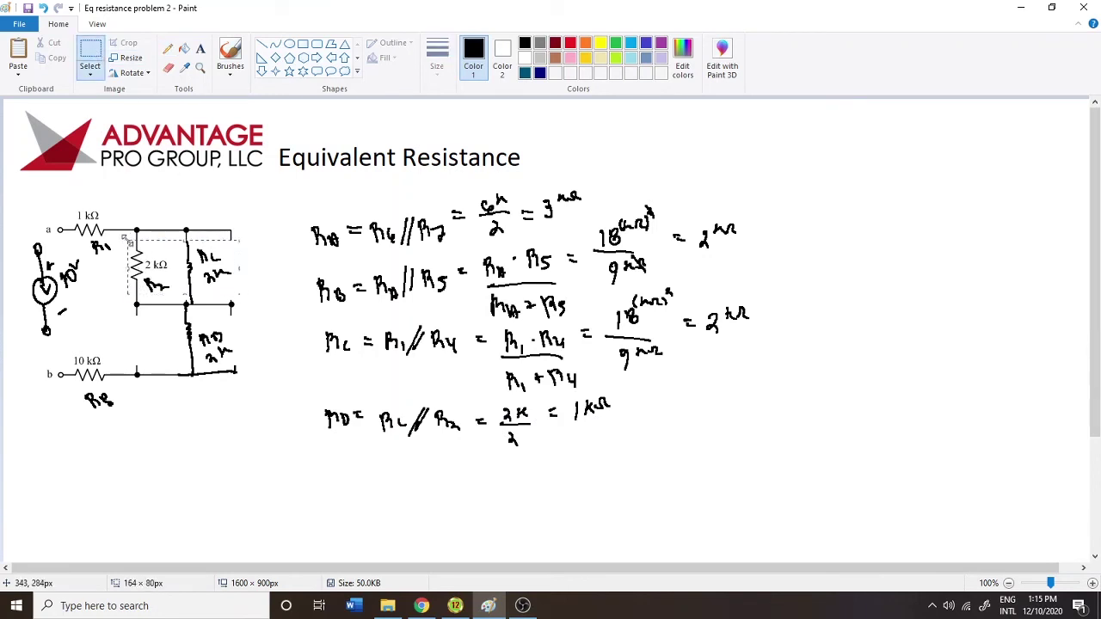
pyautogui.press('Delete')
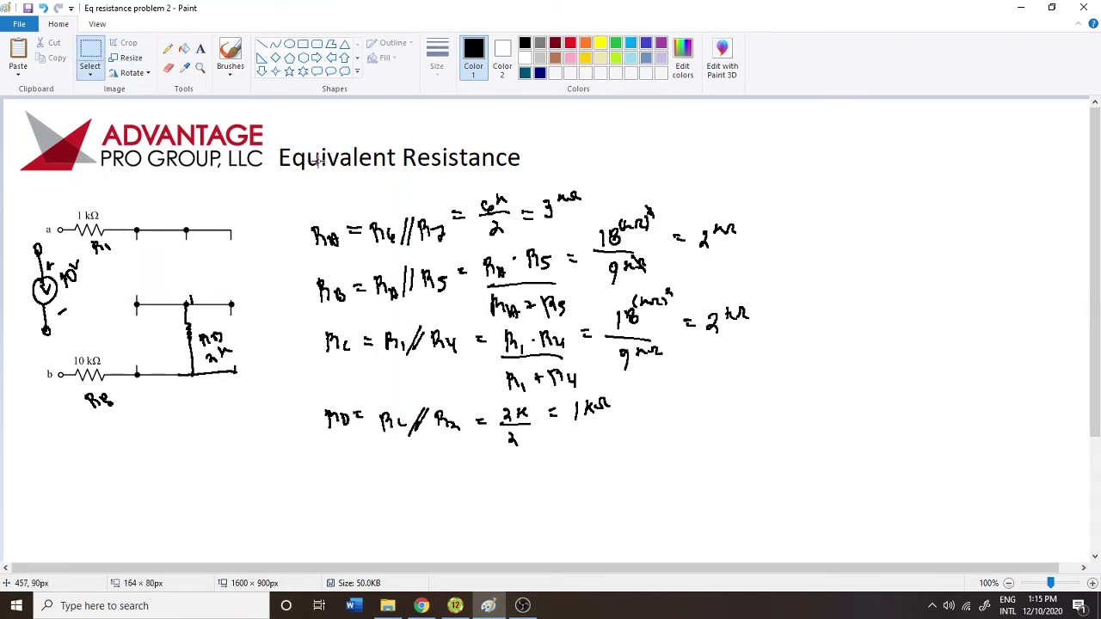
# Draw one resistor labelled RD, 1 kΩ, and write 'Req =' below the RD equation
pyautogui.click(170, 49)
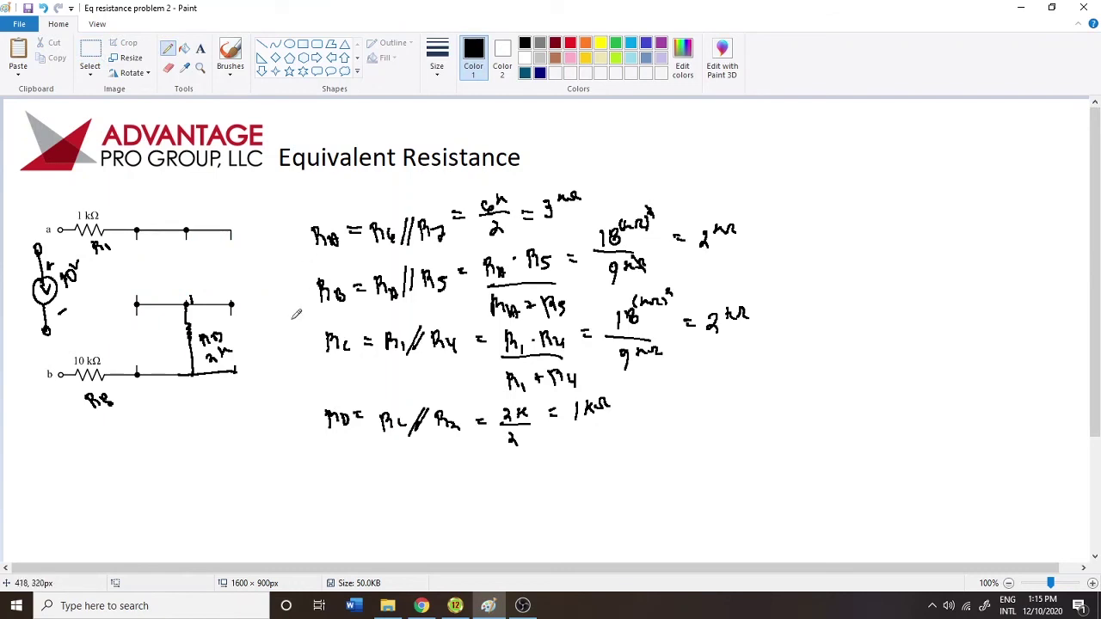
pyautogui.moveTo(186, 233); pyautogui.dragTo(187, 308)
pyautogui.moveTo(200, 249)
pyautogui.mouseDown()
pyautogui.moveTo(222, 255)
pyautogui.moveTo(209, 276)
pyautogui.moveTo(219, 269)
pyautogui.mouseUp()
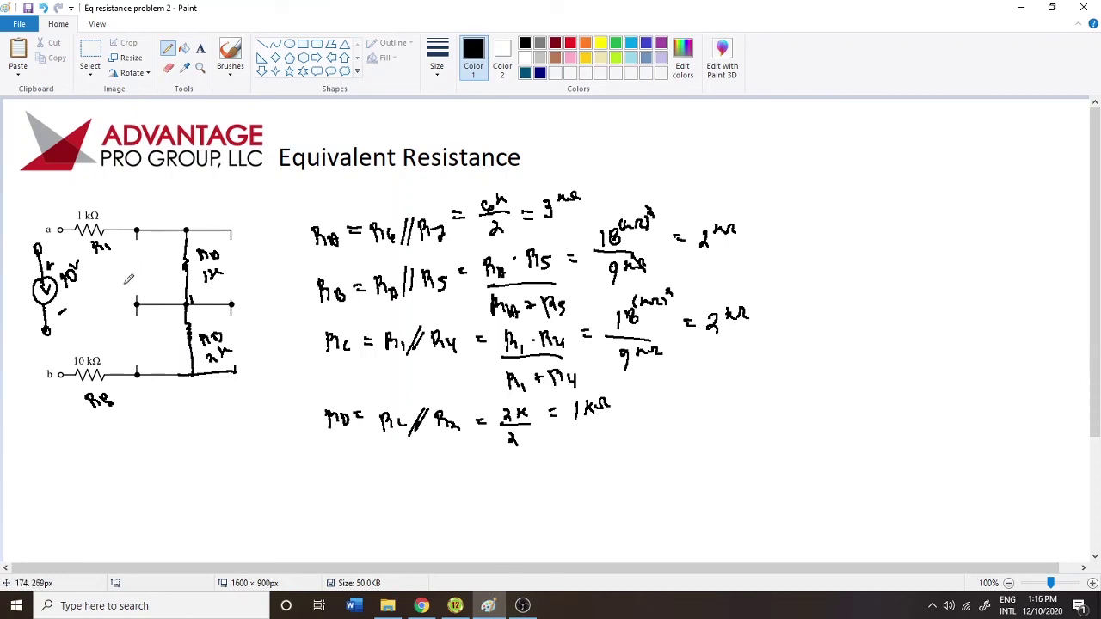
pyautogui.moveTo(334, 453); pyautogui.dragTo(340, 468)
pyautogui.moveTo(350, 462); pyautogui.dragTo(380, 460)
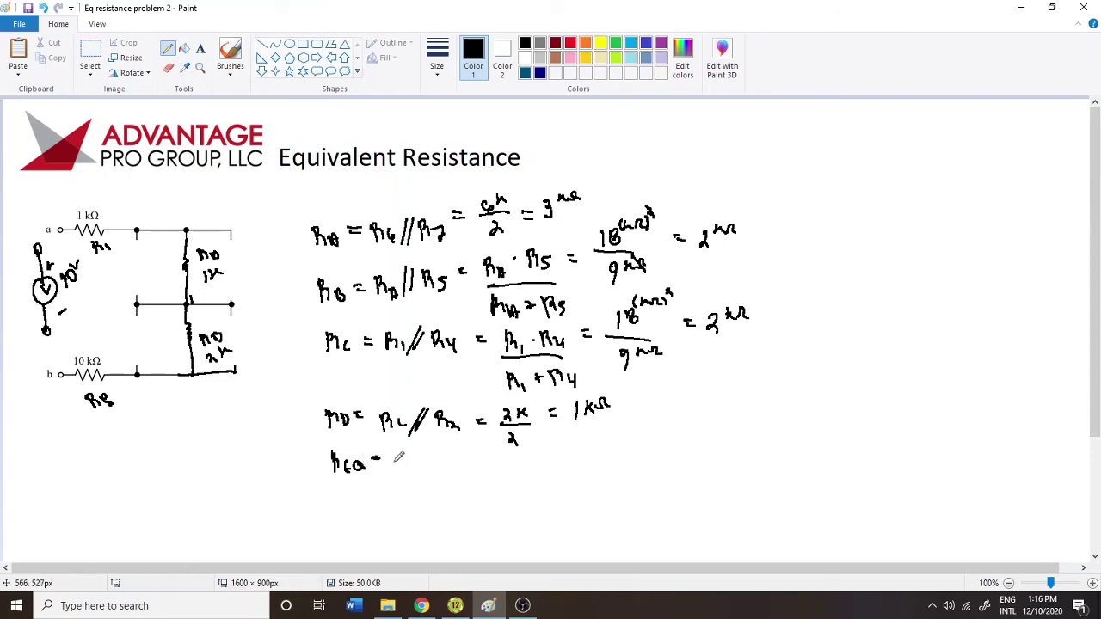
# Handwrite '1k + 1k + 2k + 10k = 14 kΩ' on the Req line and double-underline 14 kΩ
pyautogui.moveTo(410, 460)
pyautogui.mouseDown()
pyautogui.moveTo(405, 448)
pyautogui.moveTo(457, 457)
pyautogui.moveTo(438, 465)
pyautogui.moveTo(449, 447)
pyautogui.moveTo(493, 468)
pyautogui.moveTo(560, 444)
pyautogui.mouseUp()
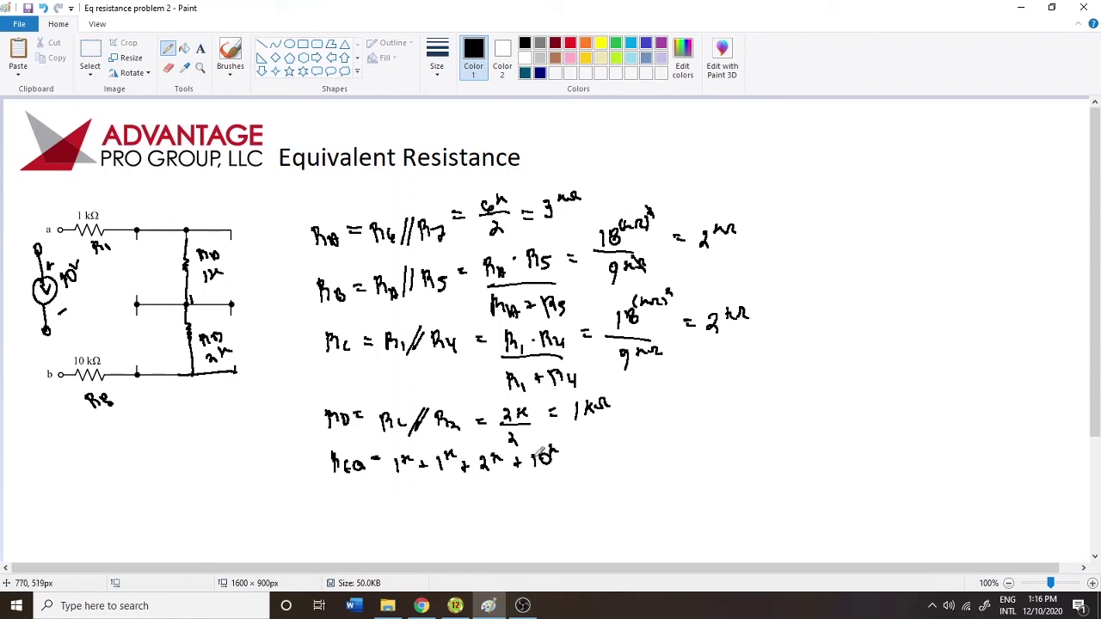
pyautogui.moveTo(573, 450)
pyautogui.mouseDown()
pyautogui.moveTo(592, 461)
pyautogui.moveTo(628, 434)
pyautogui.moveTo(647, 442)
pyautogui.mouseUp()
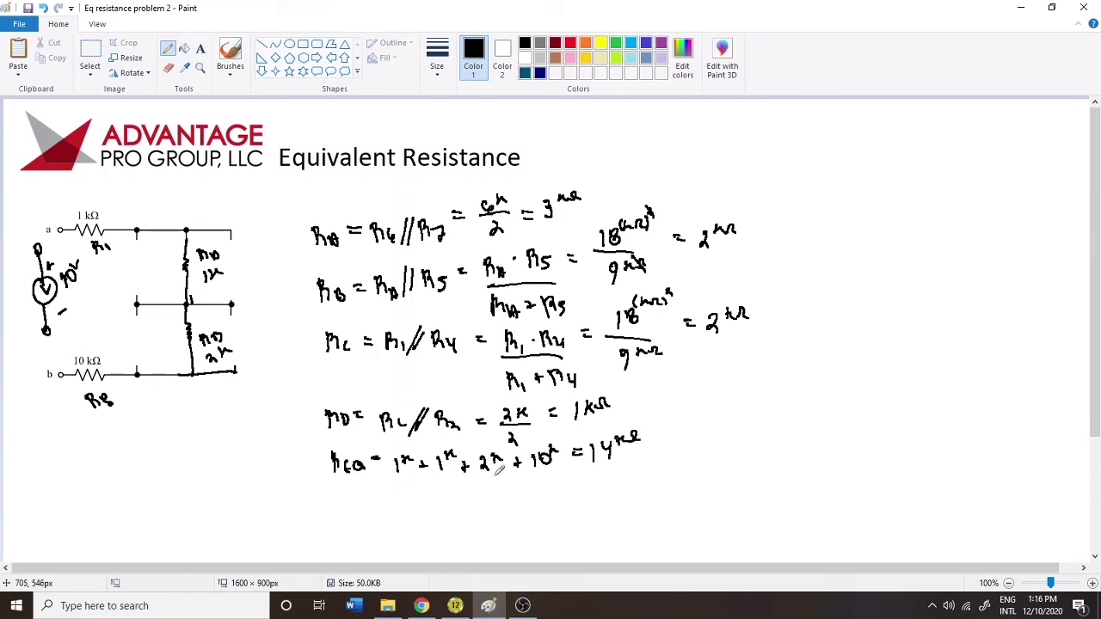
pyautogui.moveTo(599, 469); pyautogui.dragTo(621, 473)
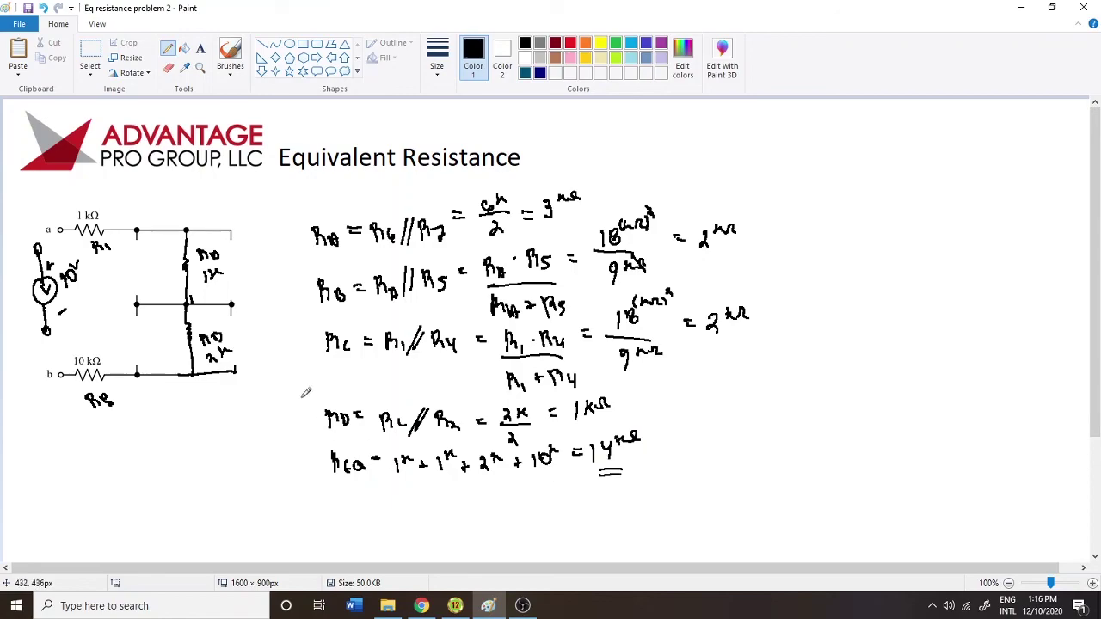